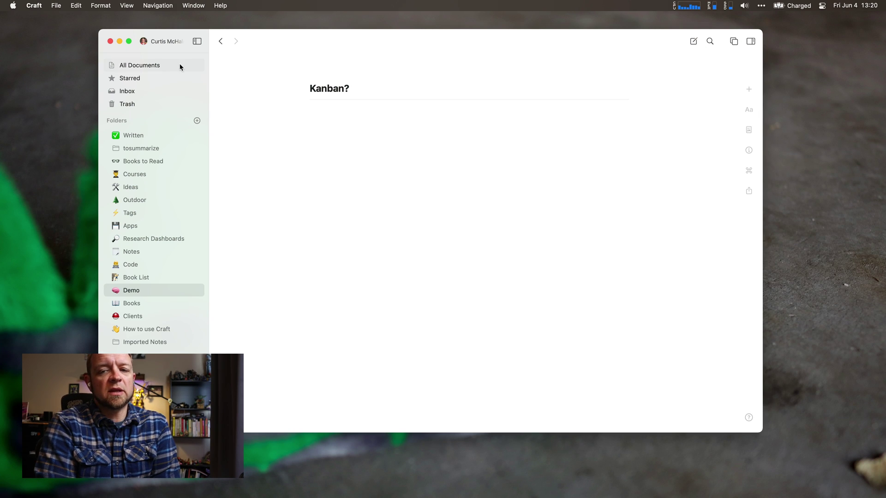
Insert a default-style card, title it Craft Kanban with body 'Some notes on the note', and return to Kanban?
{"action": "left_click_drag", "start_coordinate": [288, 40], "coordinate": [312, 35]}
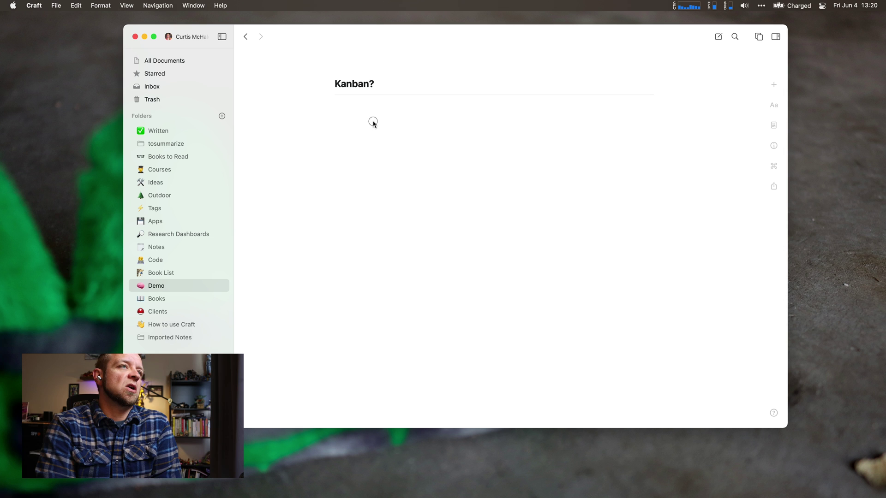
{"action": "type", "text": "/"}
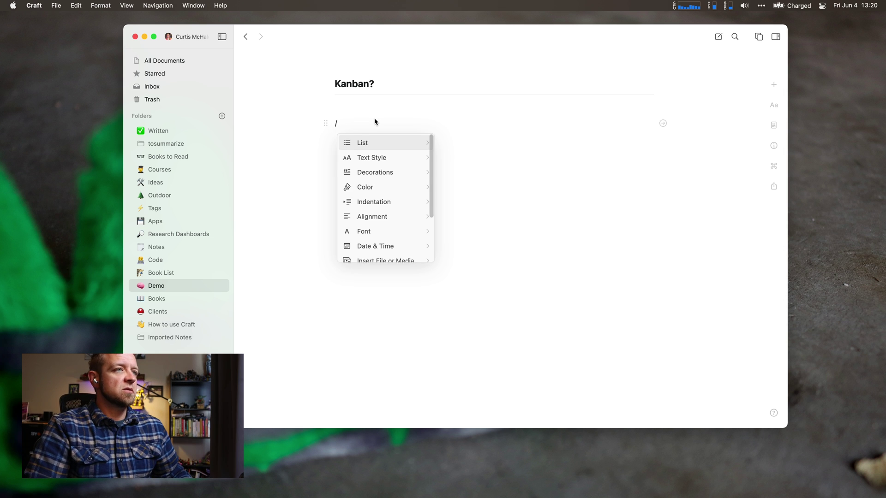
{"action": "type", "text": "card"}
{"action": "key", "text": "Return"}
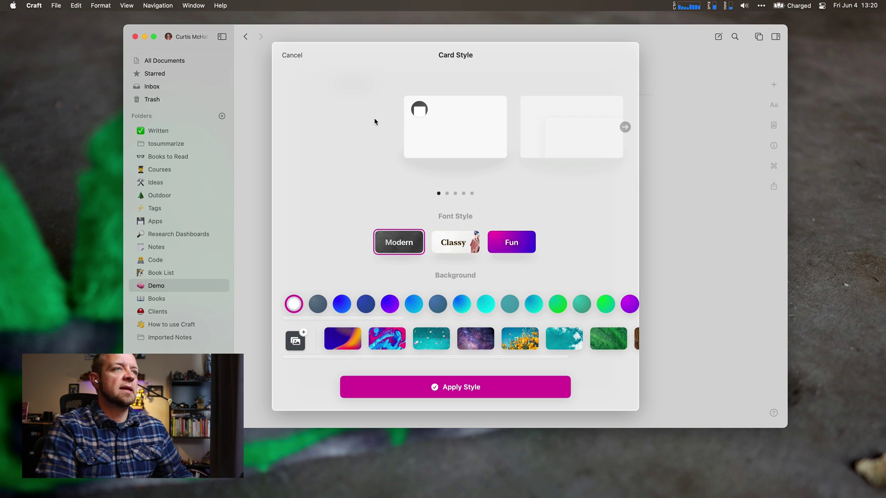
{"action": "left_click", "coordinate": [461, 384]}
{"action": "left_click", "coordinate": [373, 149]}
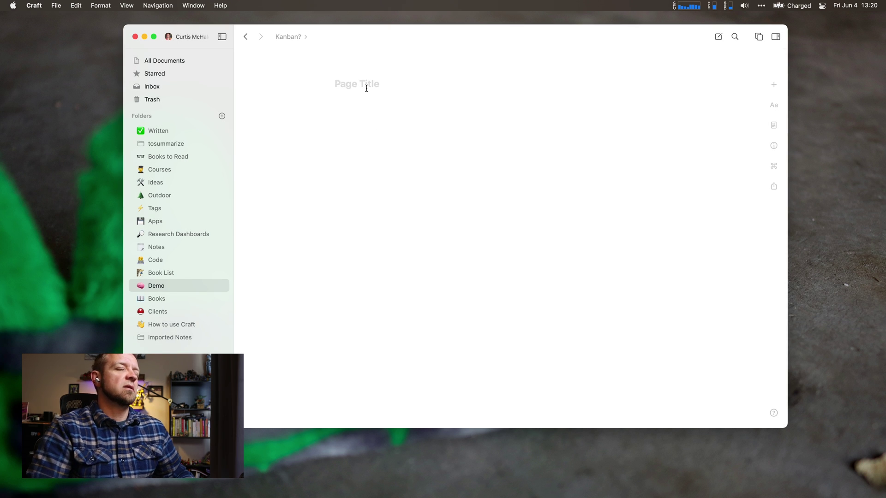
{"action": "type", "text": "Craft Kanban"}
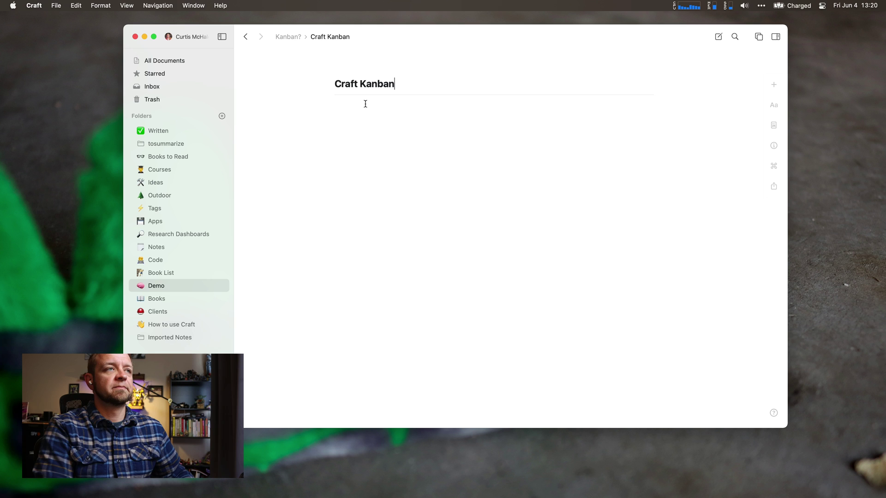
{"action": "key", "text": "Return"}
{"action": "type", "text": "Some note"}
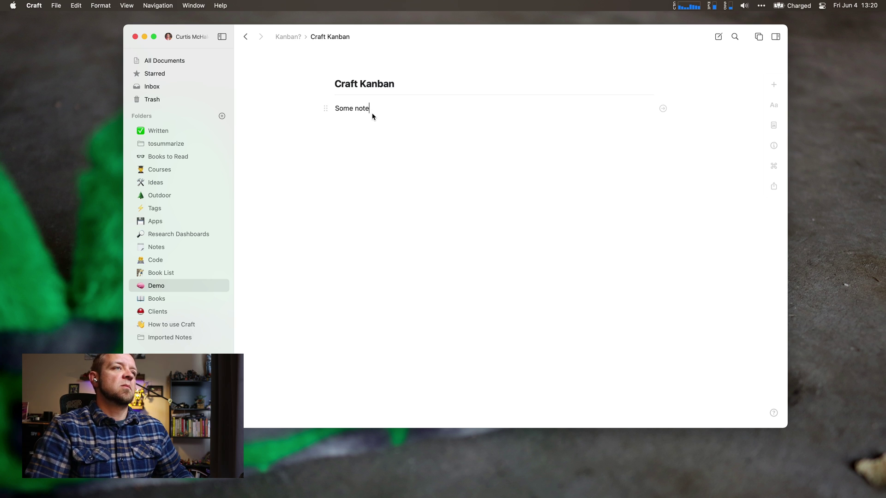
{"action": "type", "text": "s on the note"}
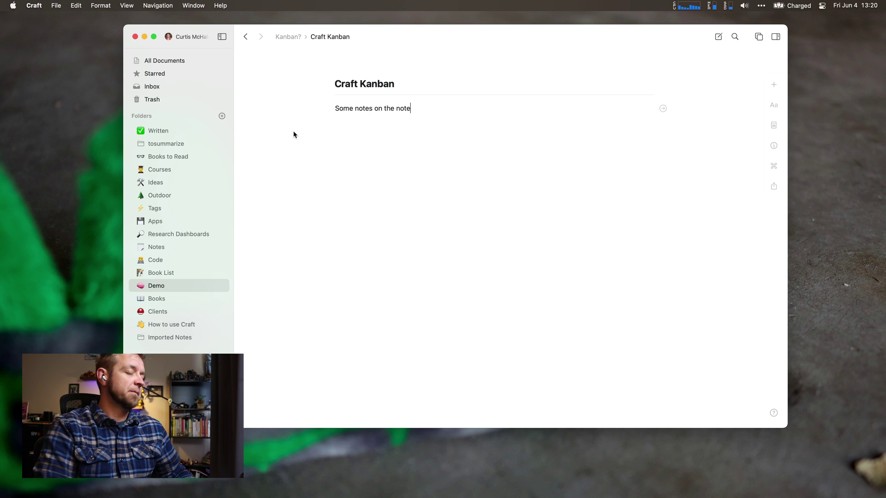
{"action": "left_click", "coordinate": [288, 37]}
{"action": "mouse_move", "coordinate": [386, 154]}
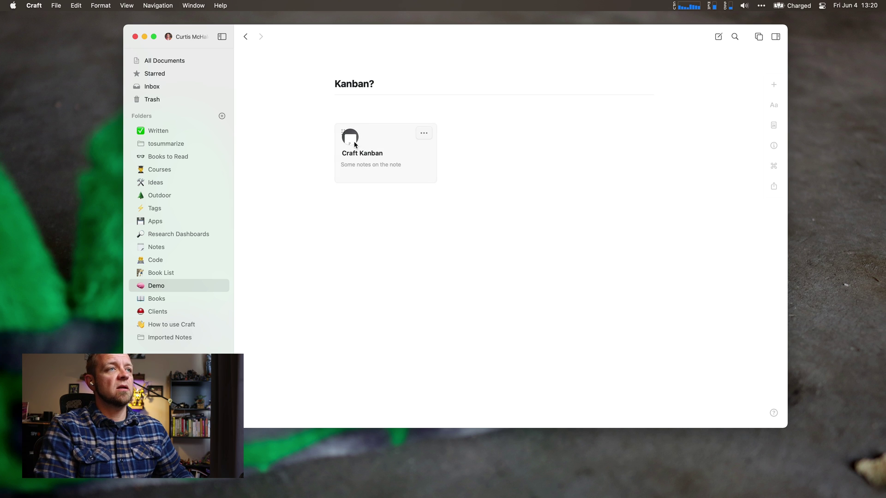
Insert a Craft K 2 page below the card, write 'more notes on the note', and return to Kanban?
{"action": "left_click", "coordinate": [403, 207]}
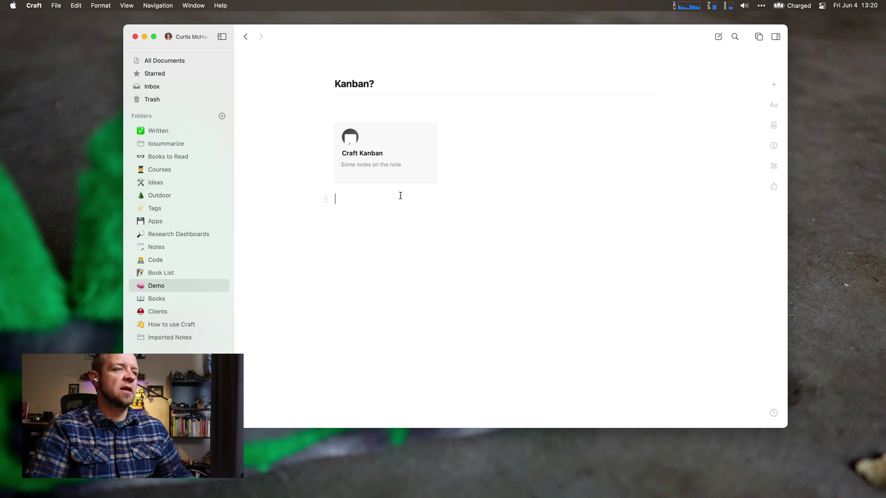
{"action": "type", "text": "/page"}
{"action": "key", "text": "Return"}
{"action": "type", "text": "Craft K 2"}
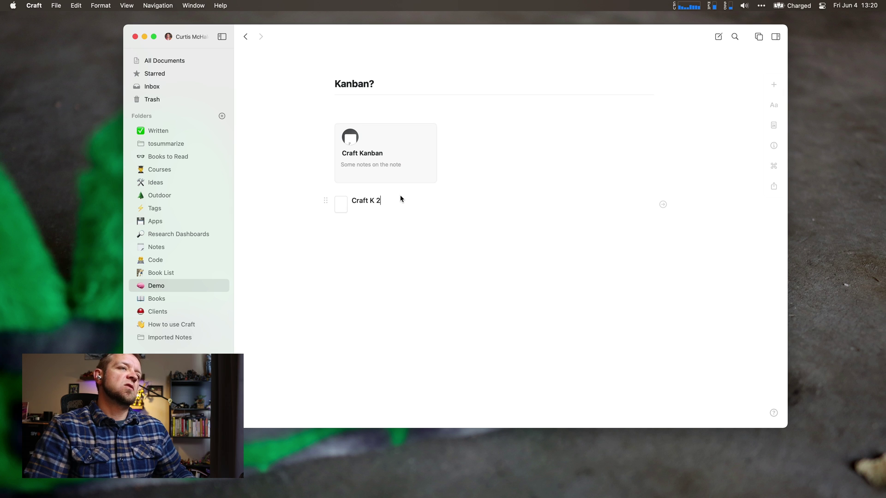
{"action": "left_click", "coordinate": [343, 211]}
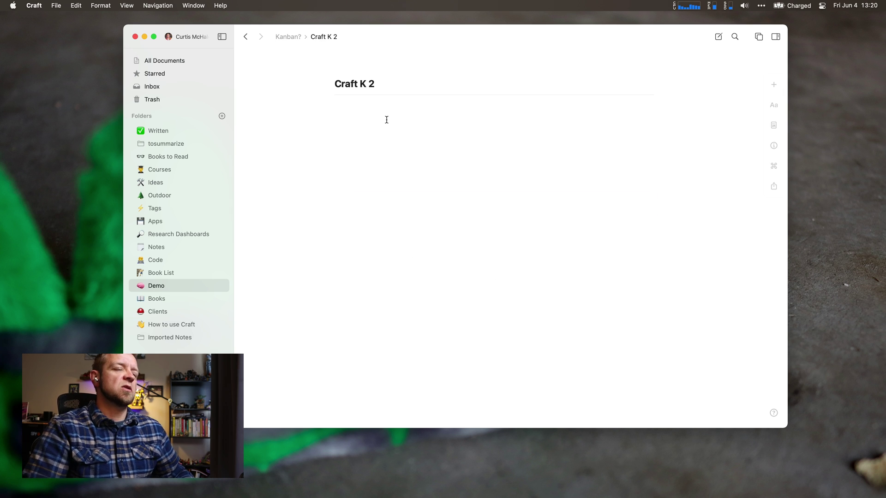
{"action": "type", "text": "more notes on the note"}
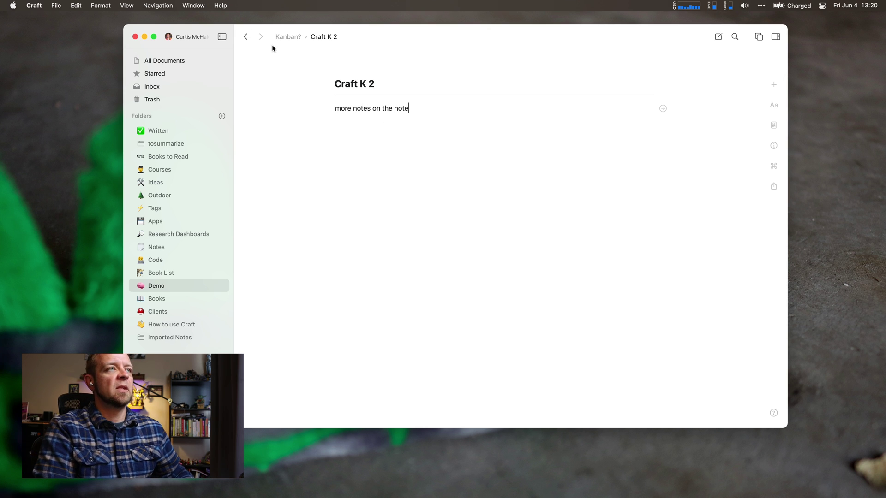
{"action": "left_click", "coordinate": [283, 37]}
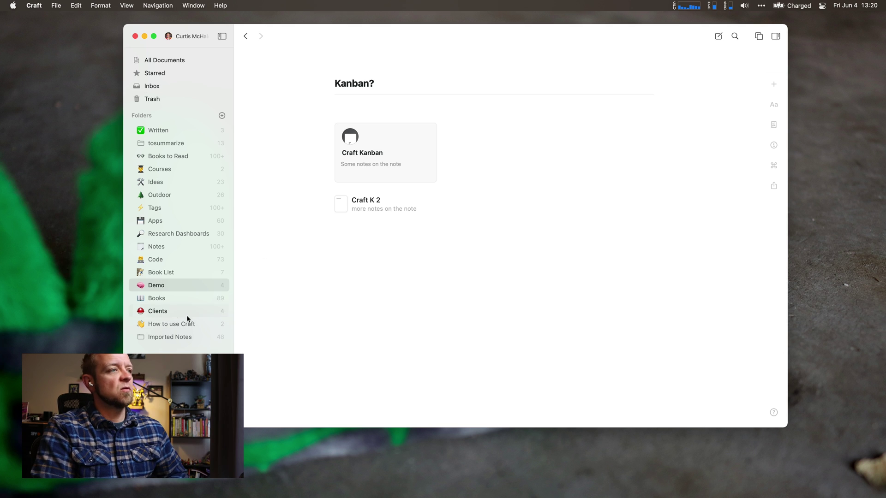
{"action": "left_click", "coordinate": [150, 288]}
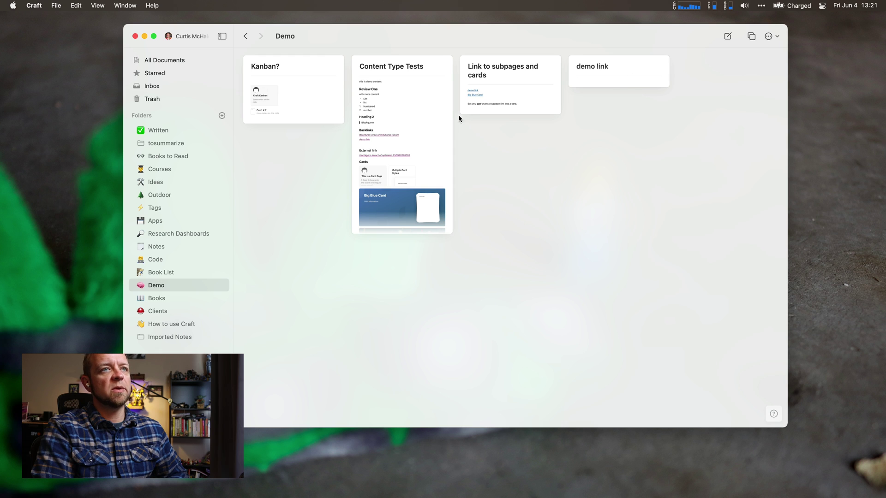
{"action": "left_click", "coordinate": [312, 115]}
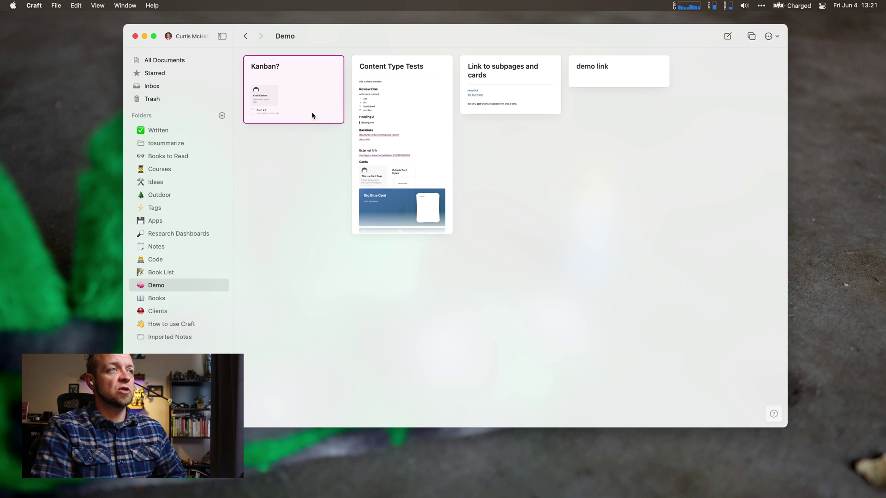
{"action": "left_click", "coordinate": [311, 116]}
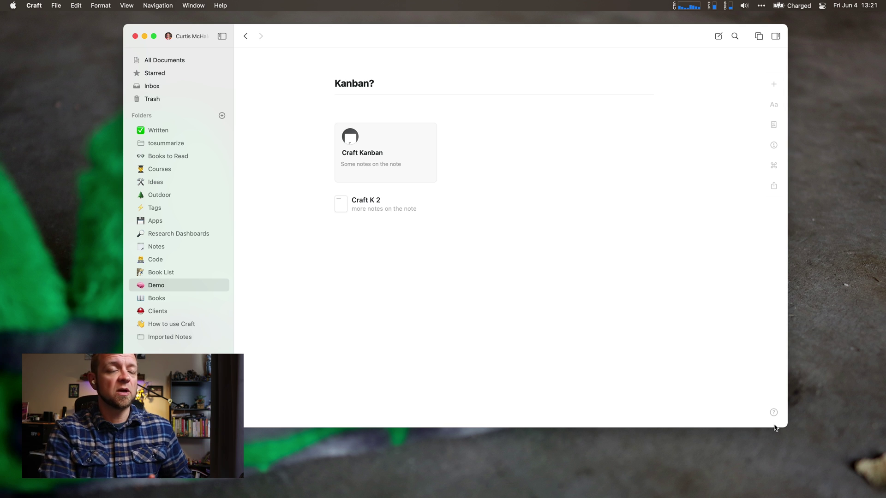
Convert the Craft K 2 block to a card, previewing layouts and applying the taller card style
{"action": "left_click", "coordinate": [339, 202]}
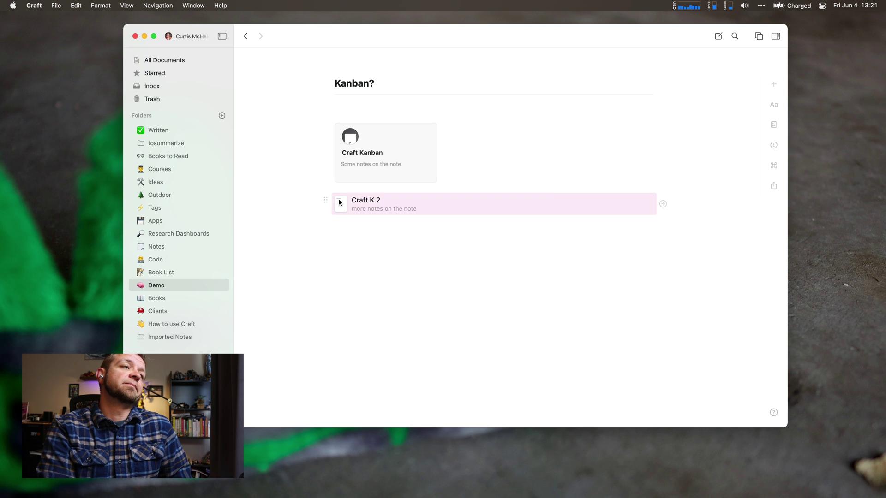
{"action": "right_click", "coordinate": [590, 203]}
{"action": "mouse_move", "coordinate": [605, 275]}
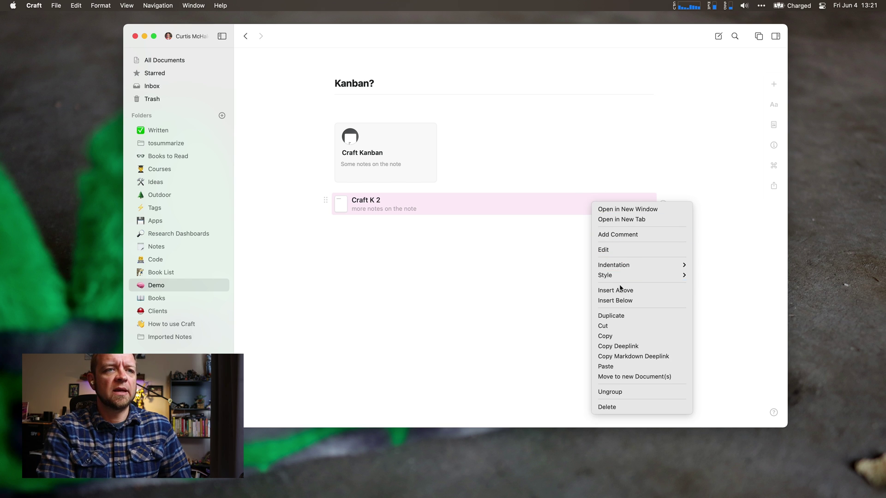
{"action": "mouse_move", "coordinate": [641, 275]}
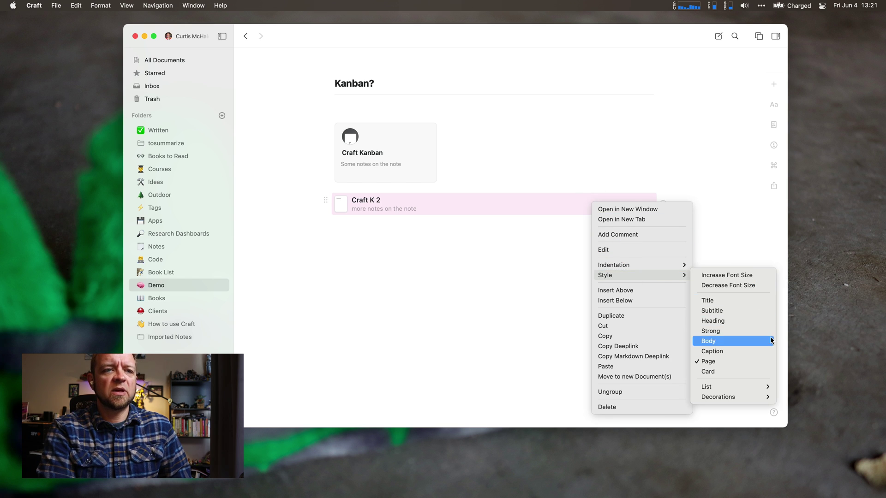
{"action": "left_click", "coordinate": [738, 376]}
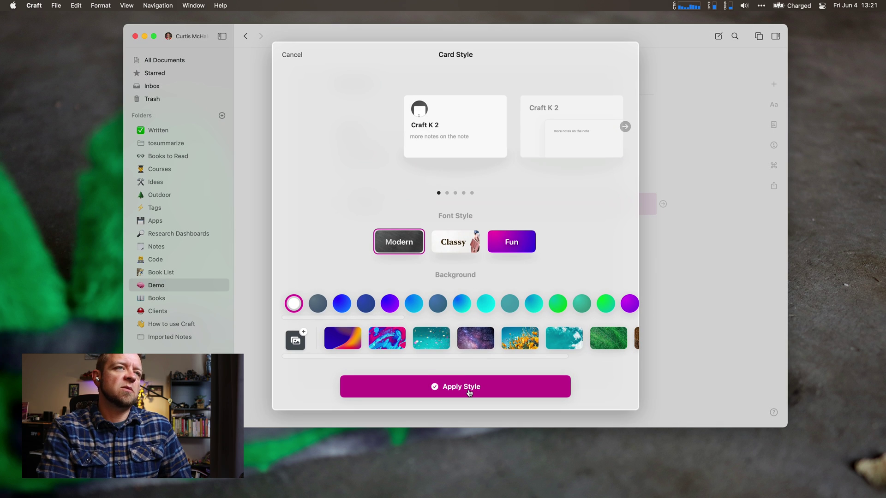
{"action": "left_click", "coordinate": [625, 129]}
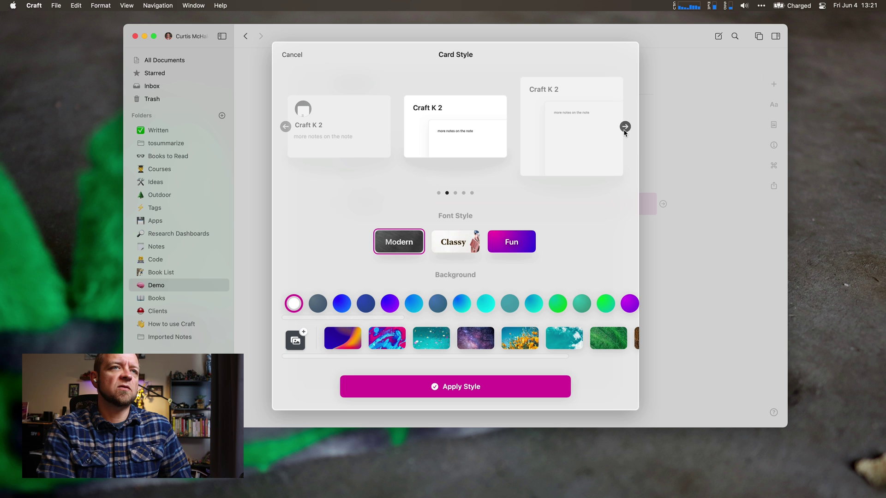
{"action": "left_click", "coordinate": [627, 127]}
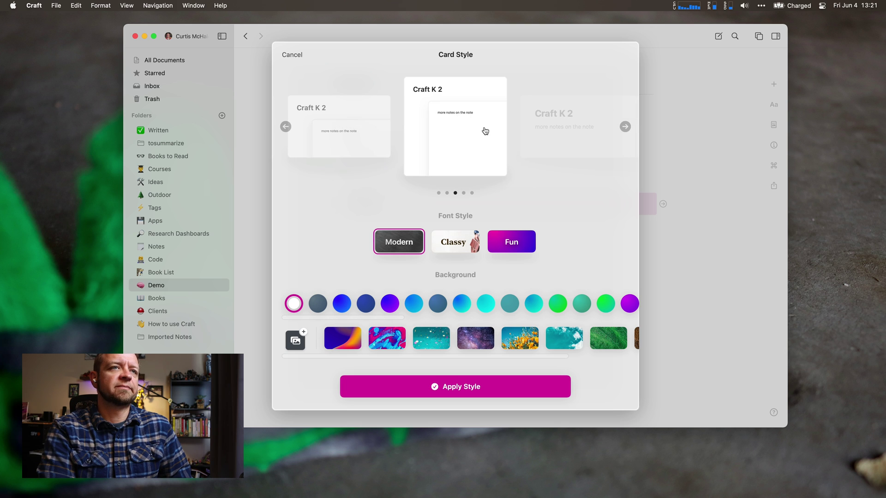
{"action": "left_click", "coordinate": [548, 127]}
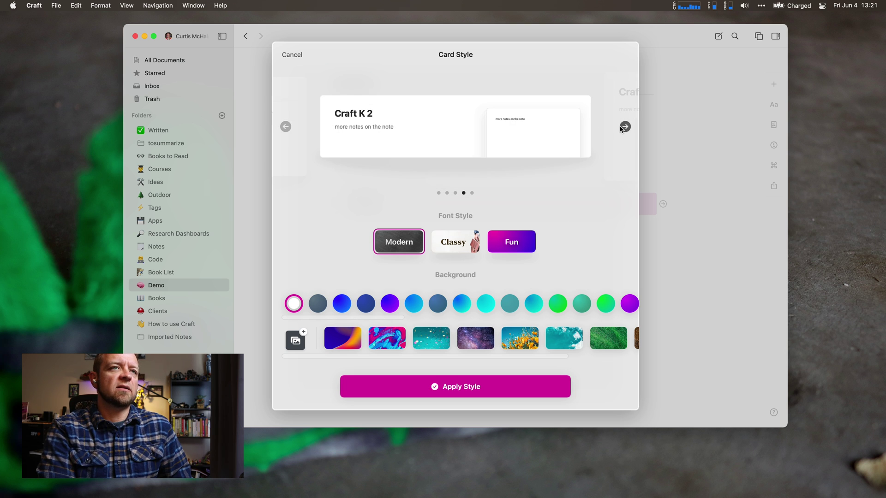
{"action": "left_click", "coordinate": [621, 89]}
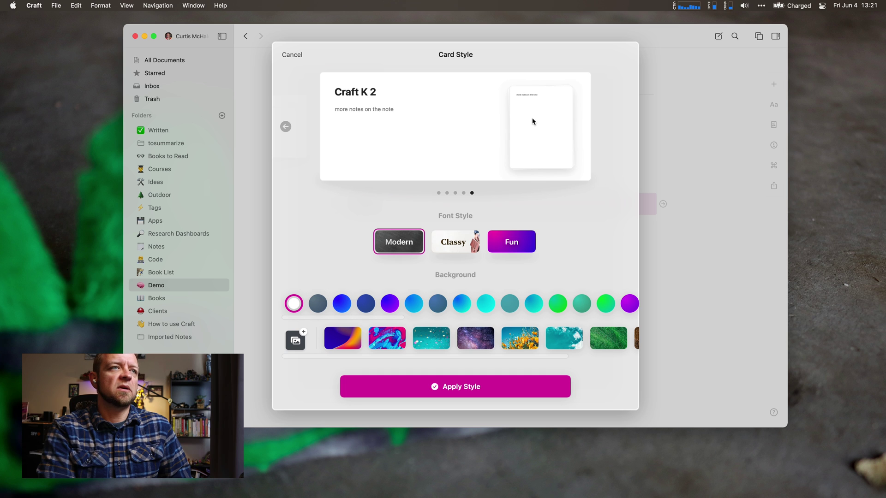
{"action": "left_click", "coordinate": [531, 395]}
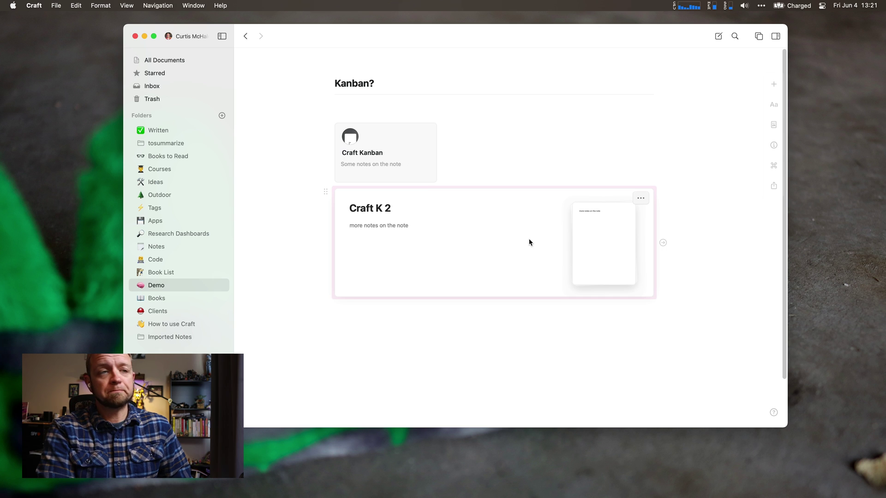
Restyle the Craft K 2 card as the compact tile layout with an icon
{"action": "right_click", "coordinate": [559, 243]}
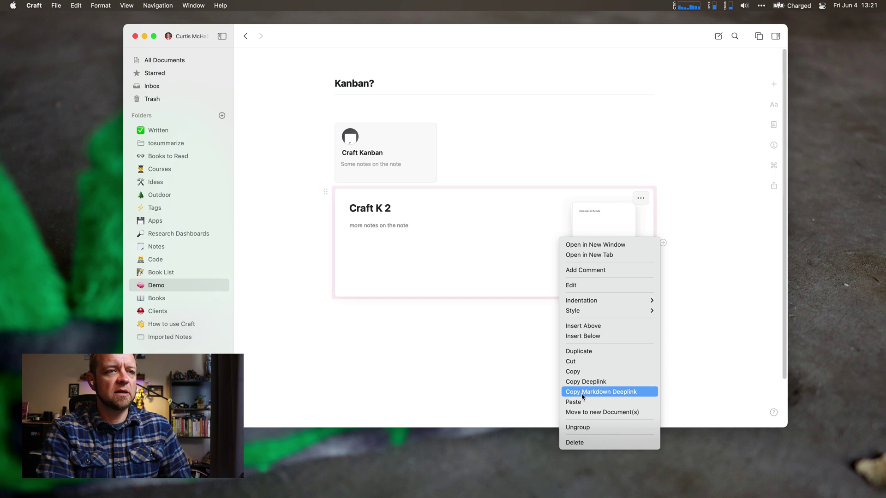
{"action": "mouse_move", "coordinate": [608, 311]}
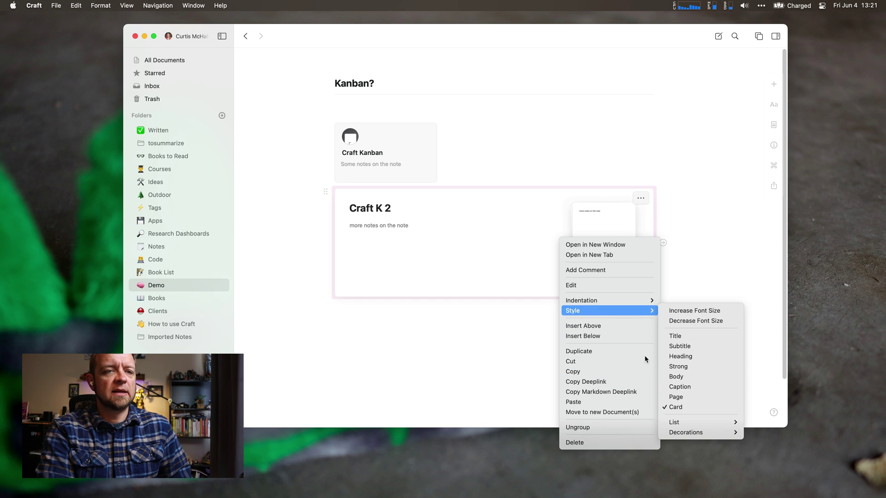
{"action": "left_click", "coordinate": [683, 409]}
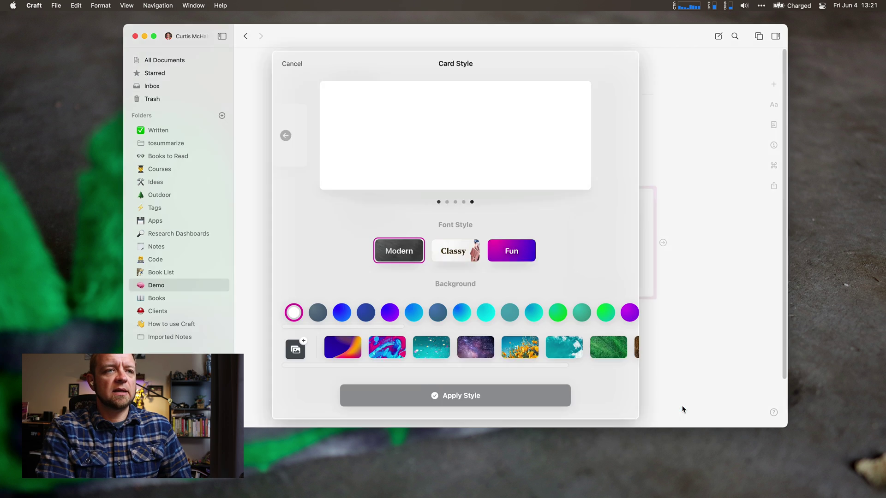
{"action": "left_click", "coordinate": [286, 127]}
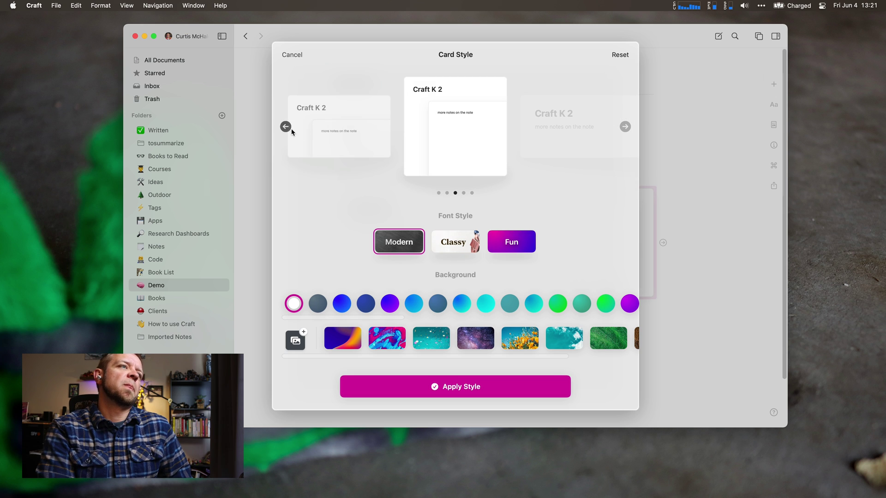
{"action": "left_click", "coordinate": [285, 127]}
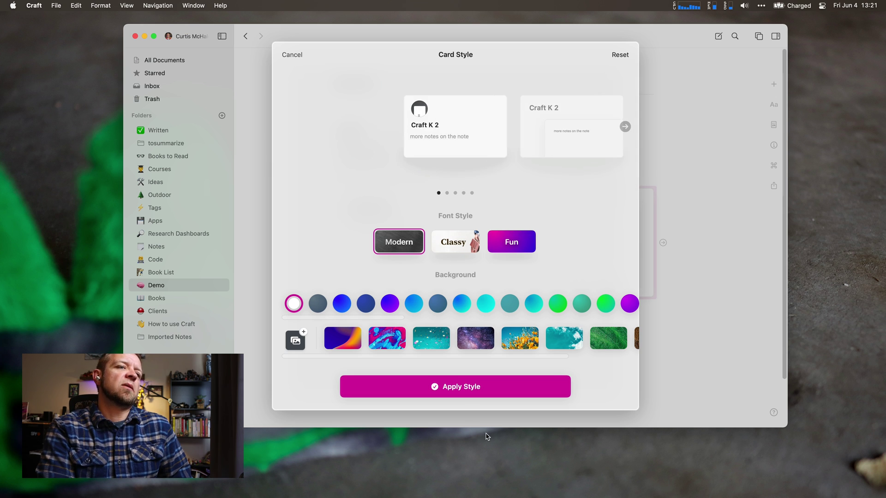
{"action": "left_click", "coordinate": [490, 390]}
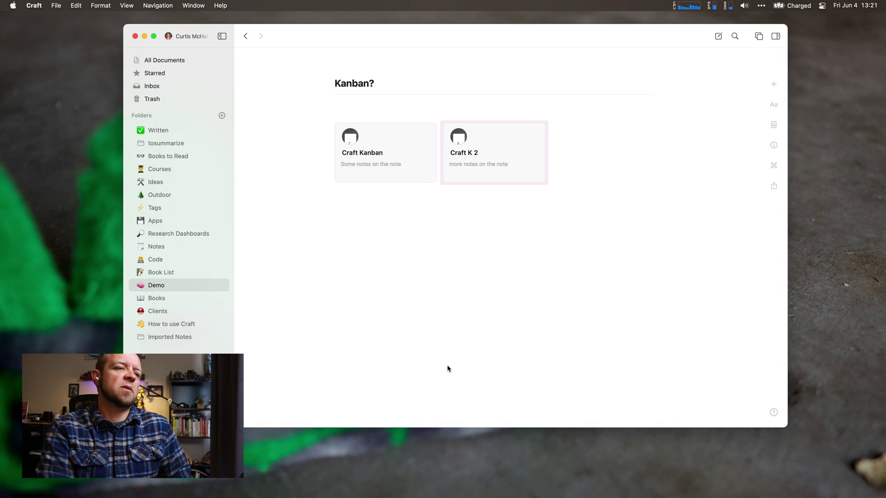
Add three headings below the cards: ToDo, Doing and Done
{"action": "left_click", "coordinate": [436, 239]}
{"action": "type", "text": "/"}
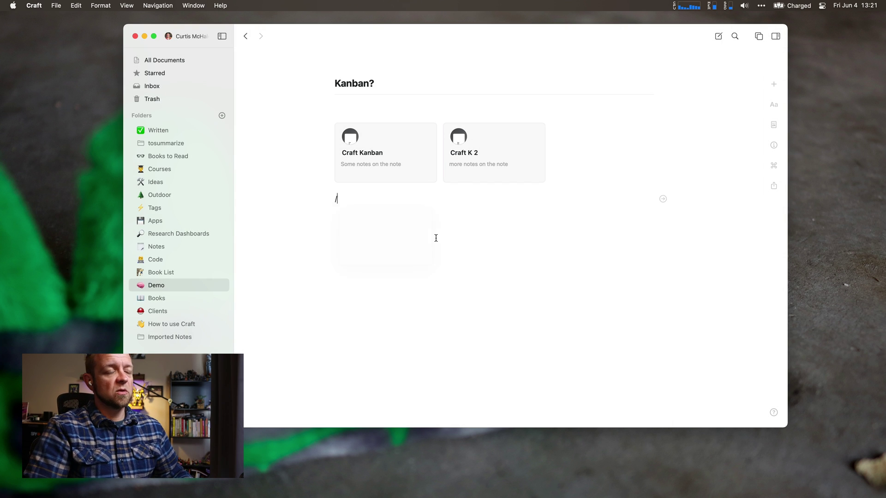
{"action": "type", "text": "head"}
{"action": "key", "text": "Return"}
{"action": "type", "text": "T"}
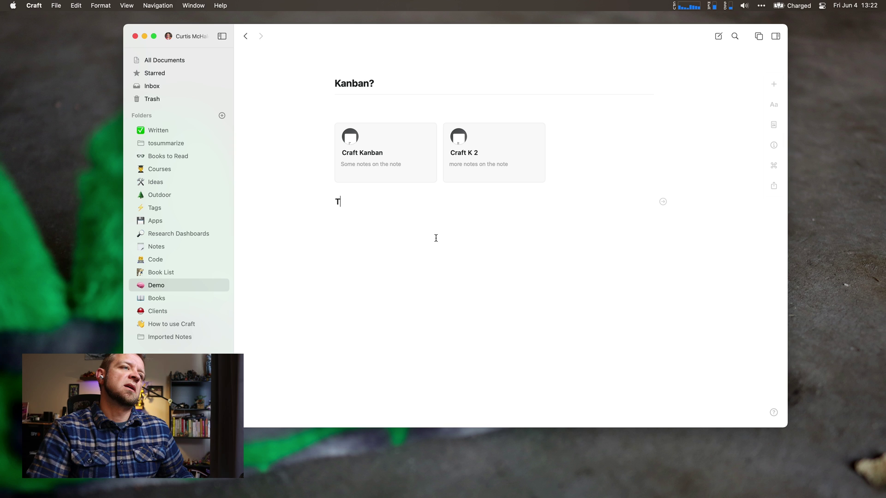
{"action": "type", "text": "oDo"}
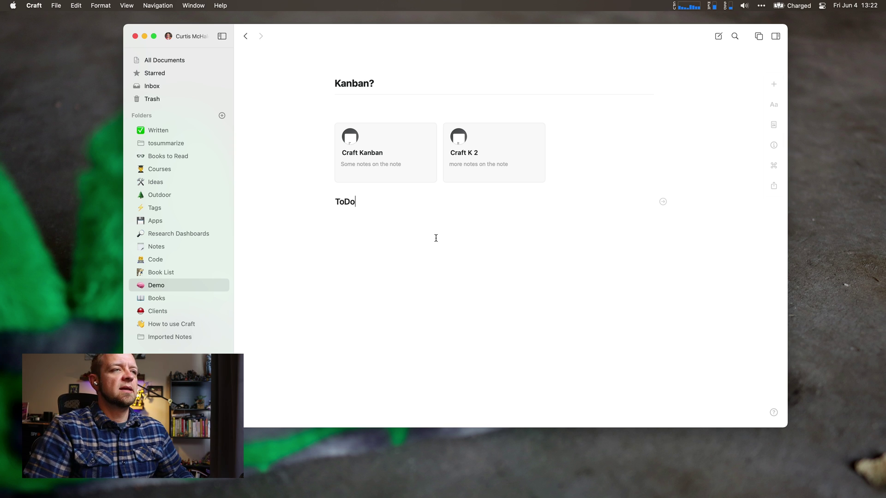
{"action": "key", "text": "Return"}
{"action": "type", "text": "/"}
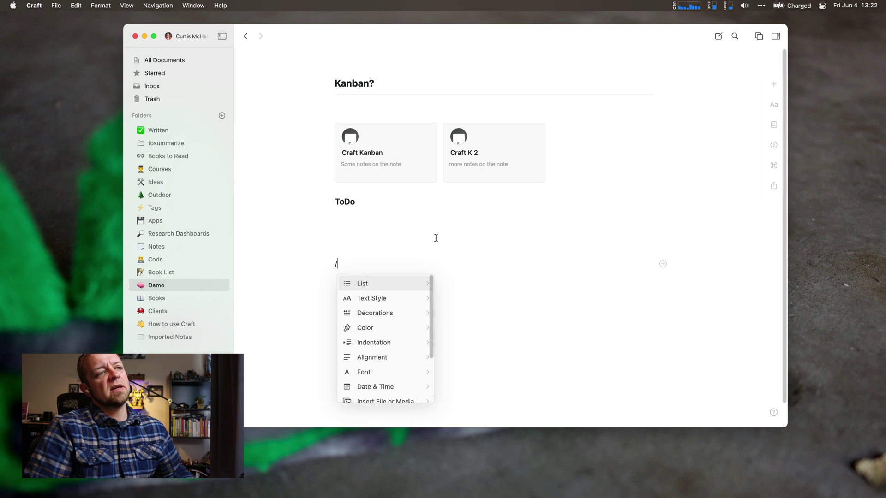
{"action": "type", "text": "hea"}
{"action": "key", "text": "Return"}
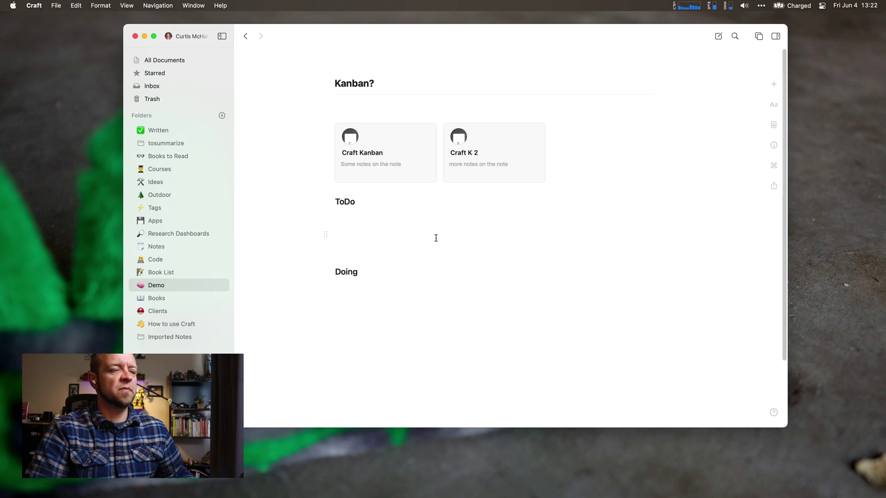
{"action": "type", "text": "/hea"}
{"action": "key", "text": "Return"}
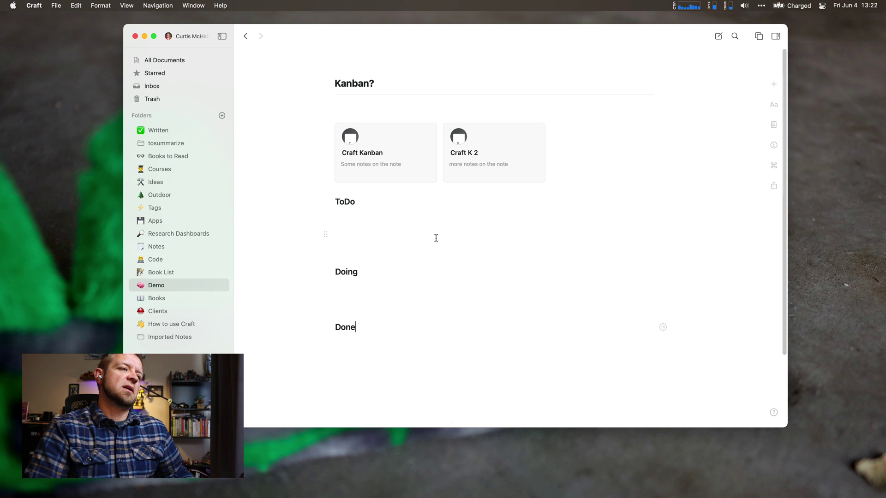
Drag Craft Kanban under the ToDo heading and Craft K 2 under Doing
{"action": "left_click_drag", "start_coordinate": [399, 138], "coordinate": [402, 215]}
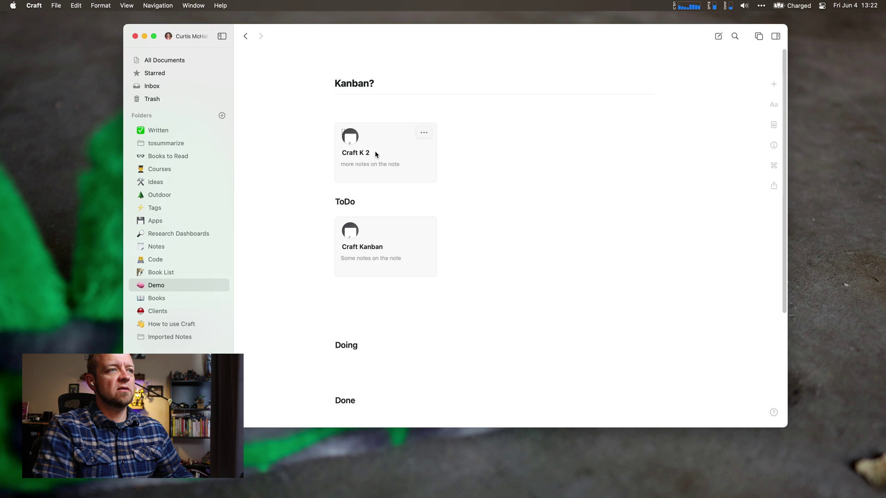
{"action": "left_click_drag", "start_coordinate": [376, 155], "coordinate": [382, 364]}
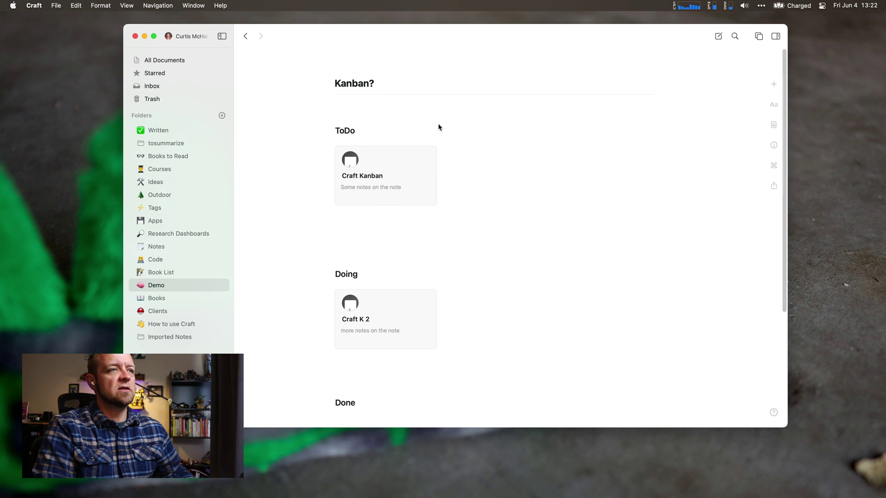
{"action": "scroll", "coordinate": [411, 311], "scroll_direction": "down", "scroll_amount": 3}
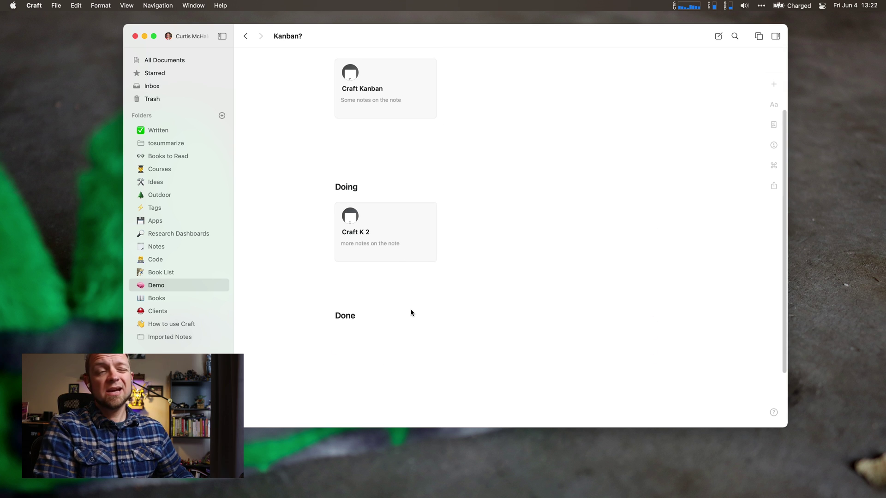
{"action": "scroll", "coordinate": [444, 197], "scroll_direction": "up", "scroll_amount": 1}
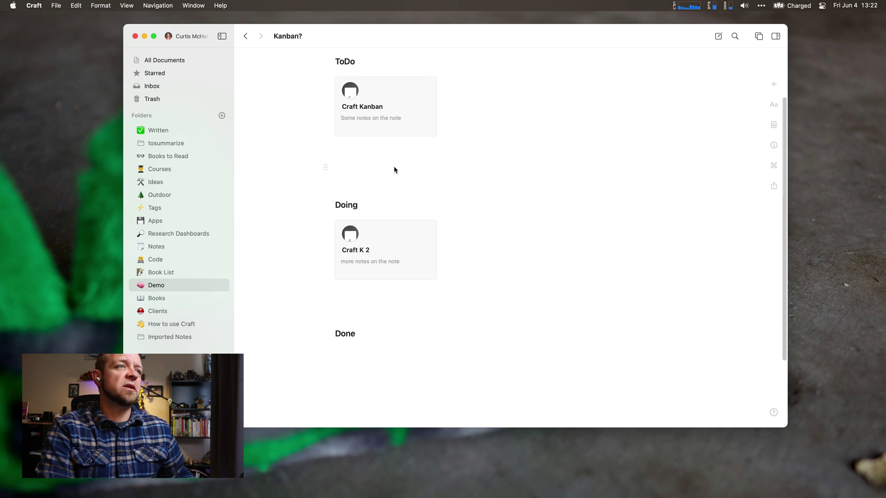
Insert a default card under ToDo titled Enter my second idea with note 'amazing idea that will blow your mind'
{"action": "left_click", "coordinate": [394, 150]}
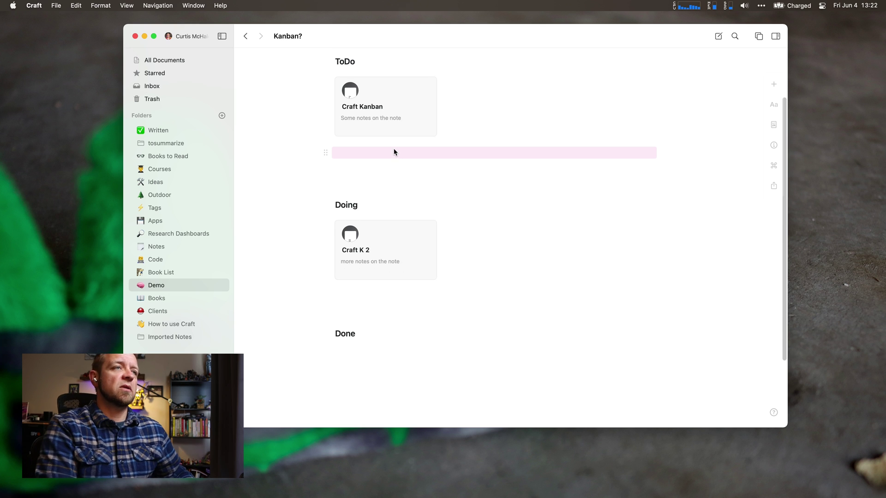
{"action": "left_click", "coordinate": [394, 152]}
{"action": "type", "text": "/card"}
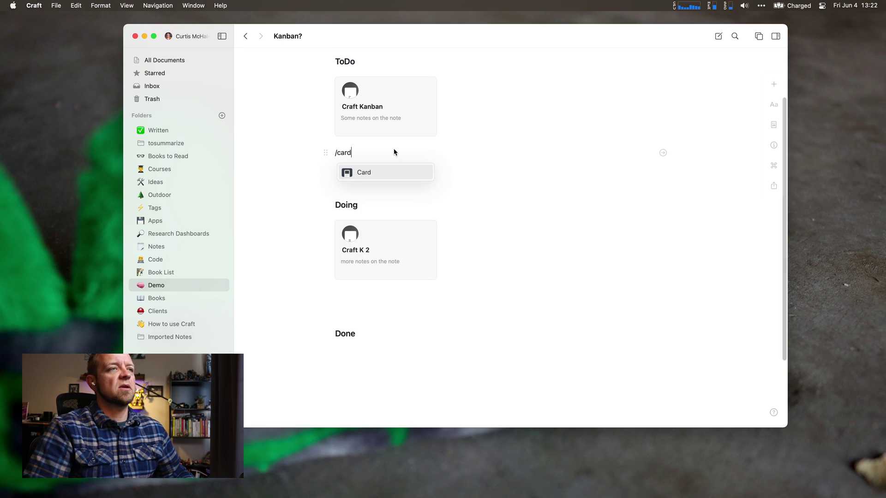
{"action": "key", "text": "Return"}
{"action": "left_click", "coordinate": [457, 398]}
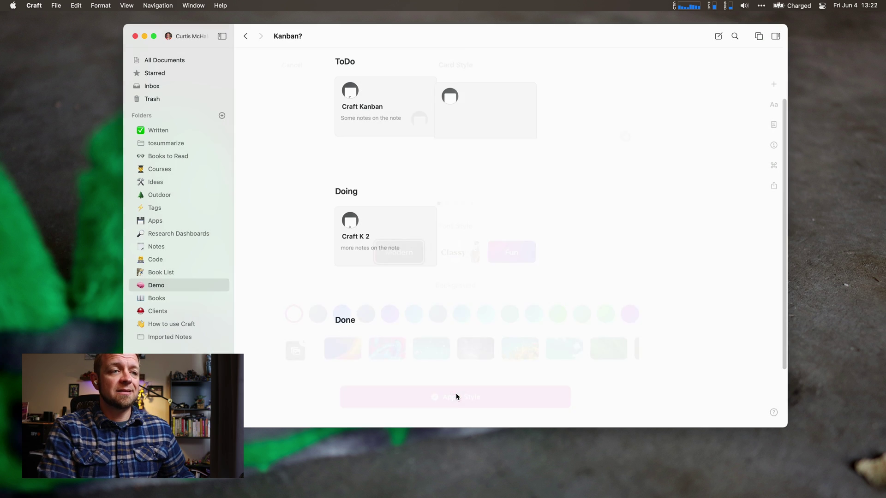
{"action": "left_click", "coordinate": [490, 123]}
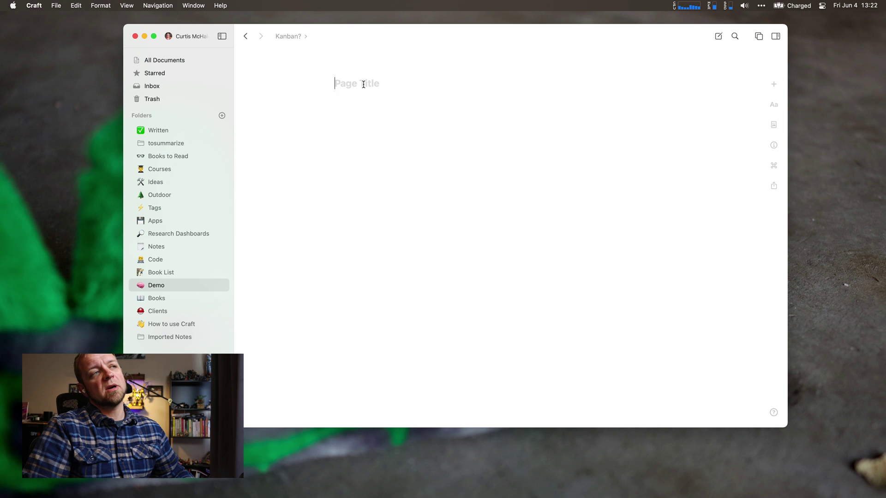
{"action": "type", "text": "Enter my second i"}
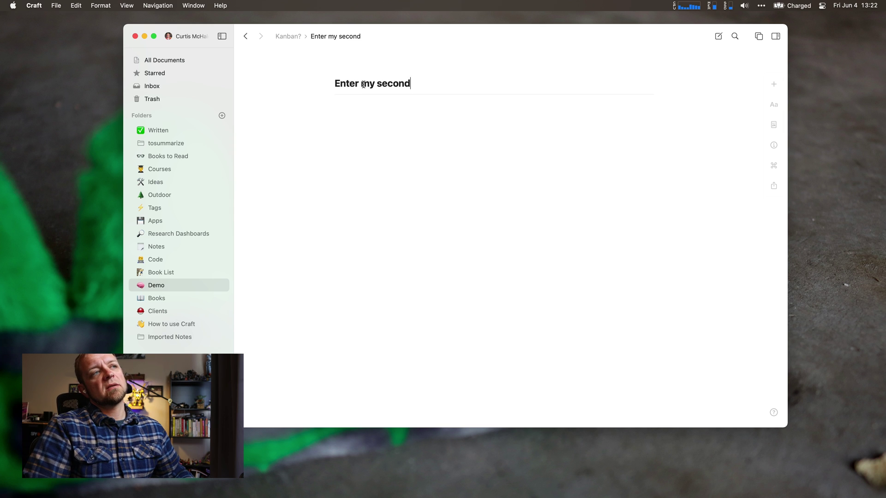
{"action": "type", "text": "dea"}
{"action": "key", "text": "Return"}
{"action": "type", "text": "ama"}
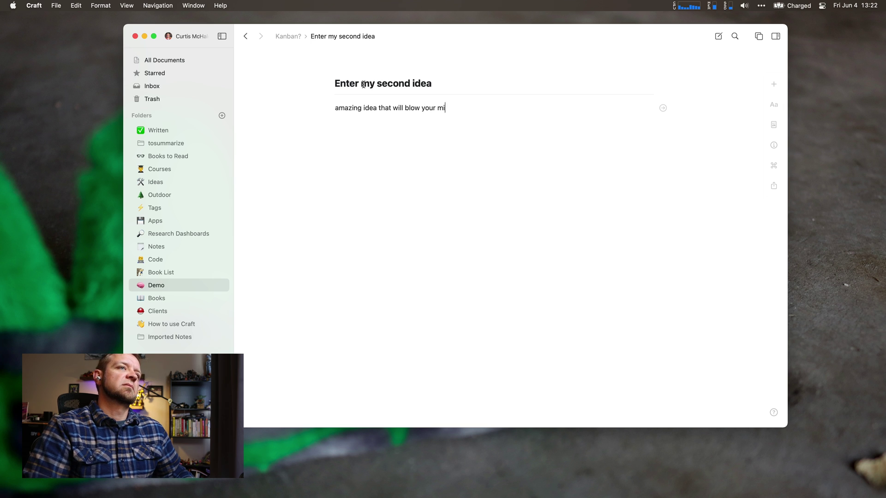
{"action": "left_click", "coordinate": [287, 36]}
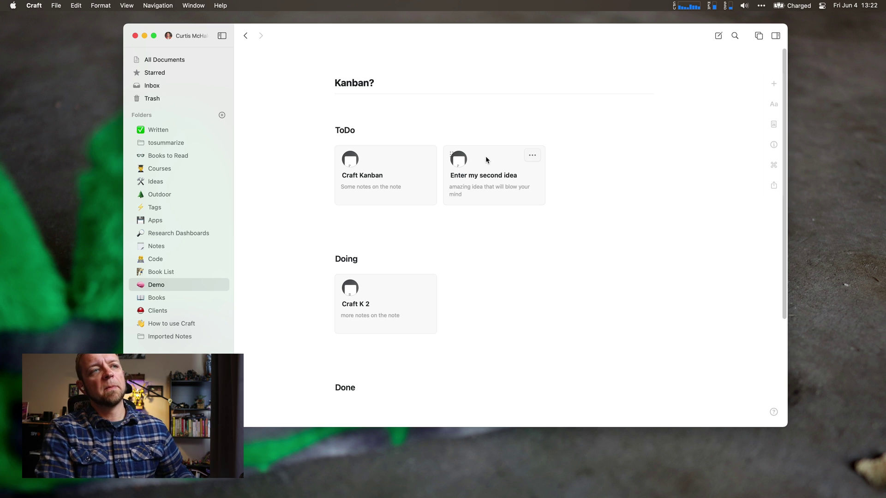
Drag the Enter my second idea card to Done and back toward ToDo
{"action": "left_click_drag", "start_coordinate": [500, 187], "coordinate": [436, 409]}
{"action": "left_click_drag", "start_coordinate": [392, 392], "coordinate": [501, 146]}
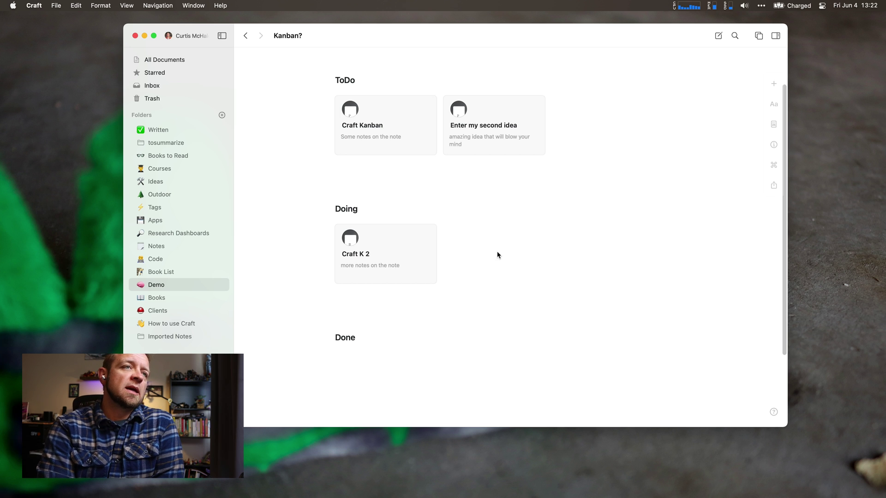
{"action": "mouse_move", "coordinate": [493, 125]}
{"action": "left_click", "coordinate": [532, 108]}
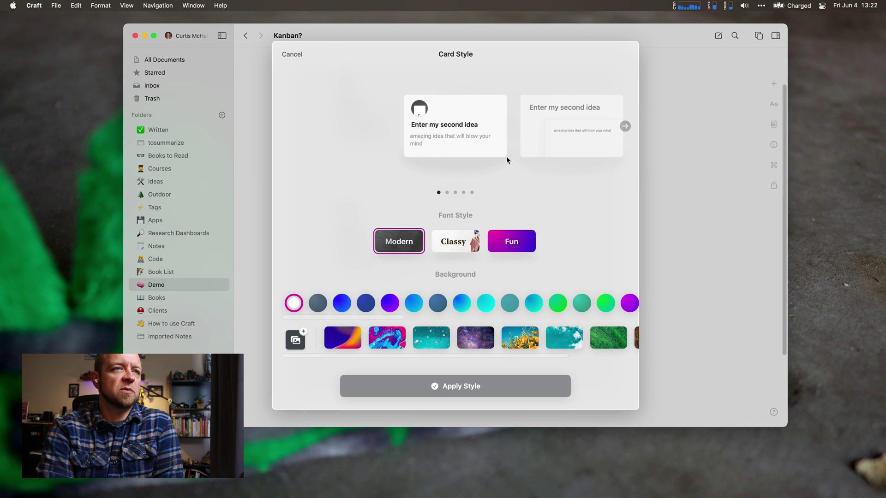
Style the card with the yellow flowers background image instead of the purple swatch
{"action": "left_click", "coordinate": [390, 303]}
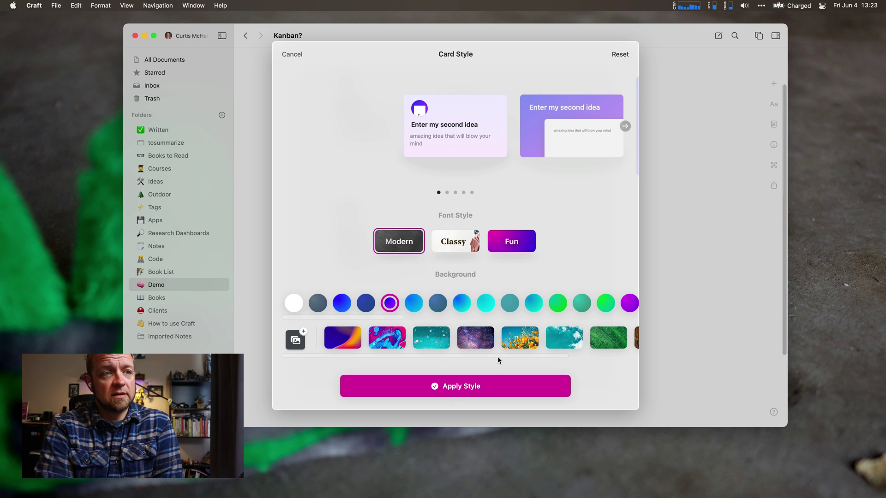
{"action": "left_click", "coordinate": [520, 339]}
{"action": "left_click", "coordinate": [500, 385]}
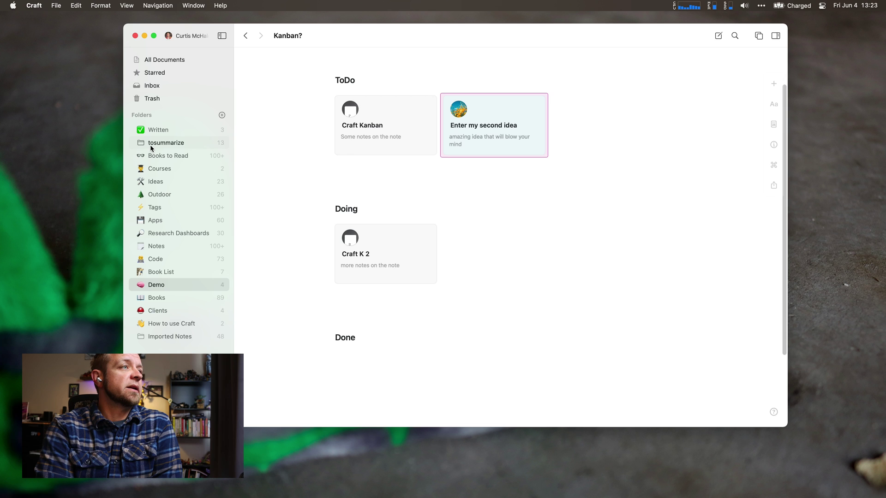
{"action": "left_click", "coordinate": [153, 180]}
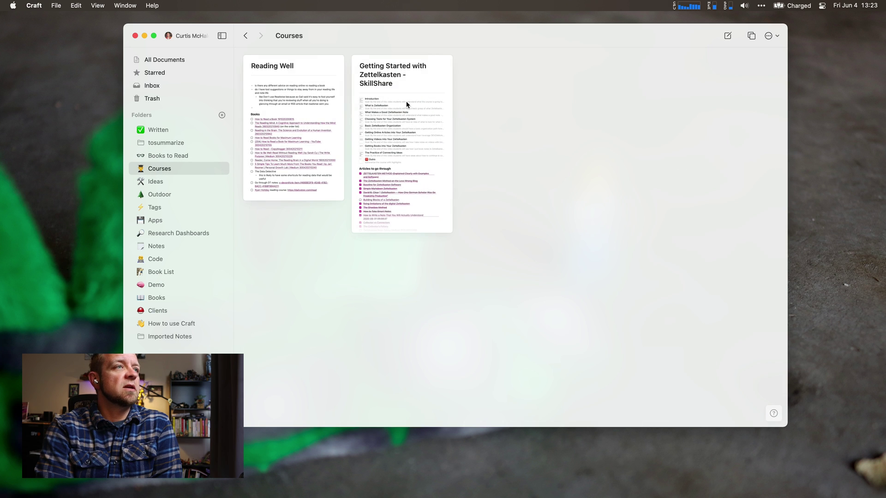
{"action": "left_click", "coordinate": [407, 105]}
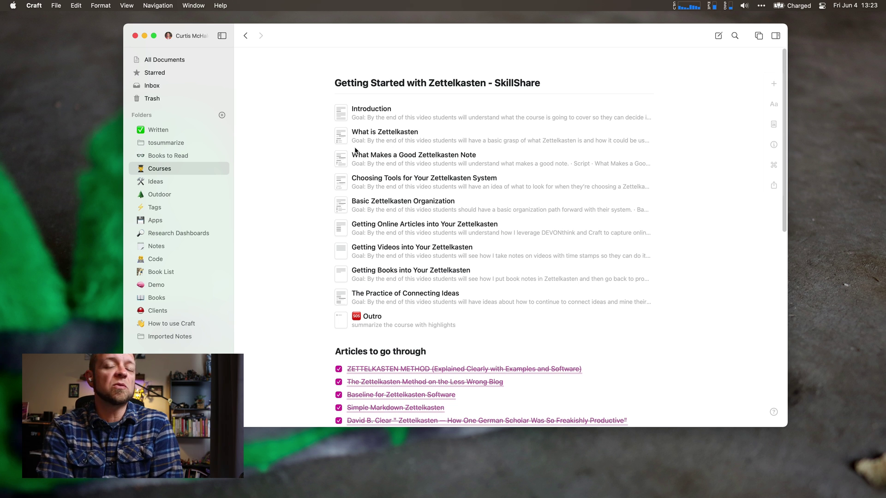
{"action": "left_click", "coordinate": [159, 287]}
{"action": "left_click", "coordinate": [324, 125]}
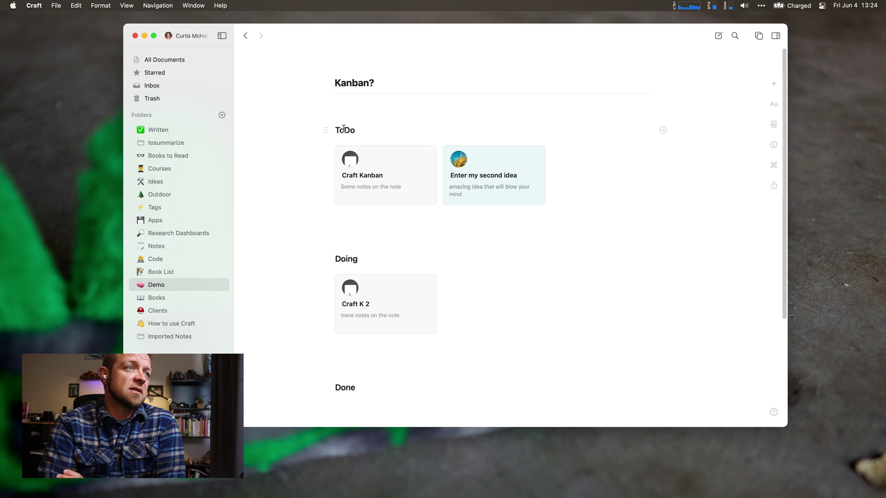
{"action": "mouse_move", "coordinate": [345, 131]}
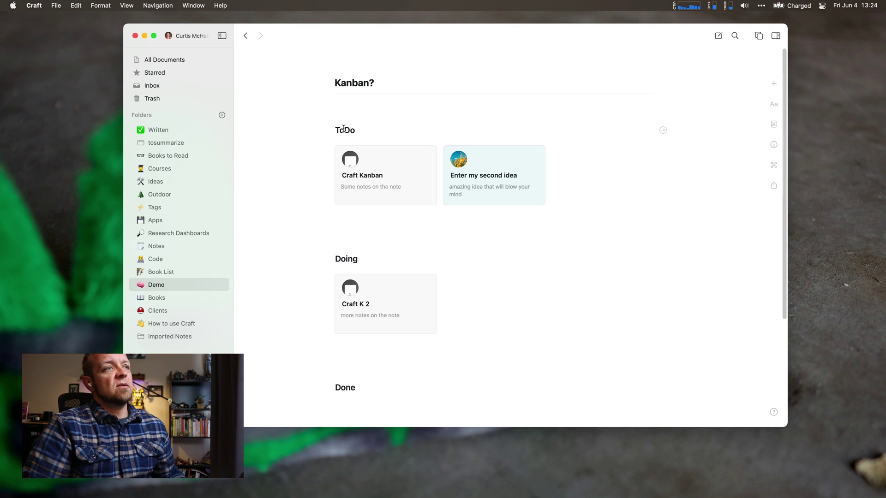
Rename the headings to Research, Outline and Write, moving Craft K 2 under Research
{"action": "double_click", "coordinate": [343, 129]}
{"action": "type", "text": "Research"}
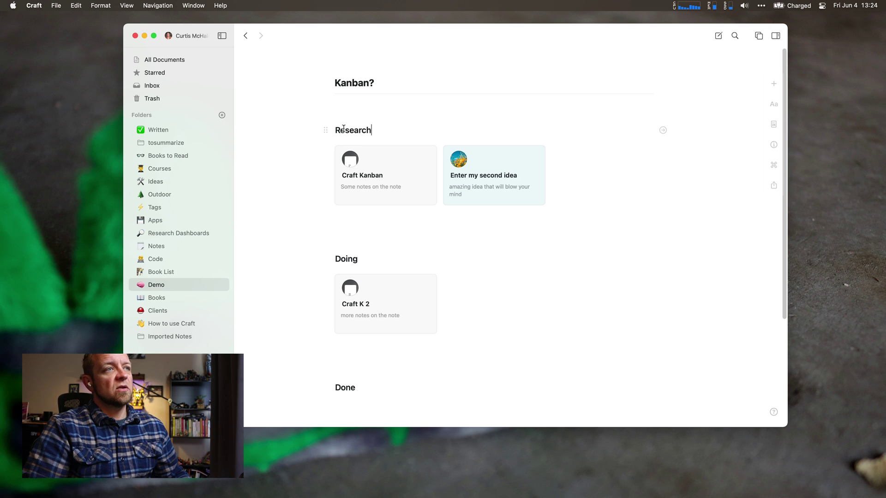
{"action": "mouse_move", "coordinate": [385, 304]}
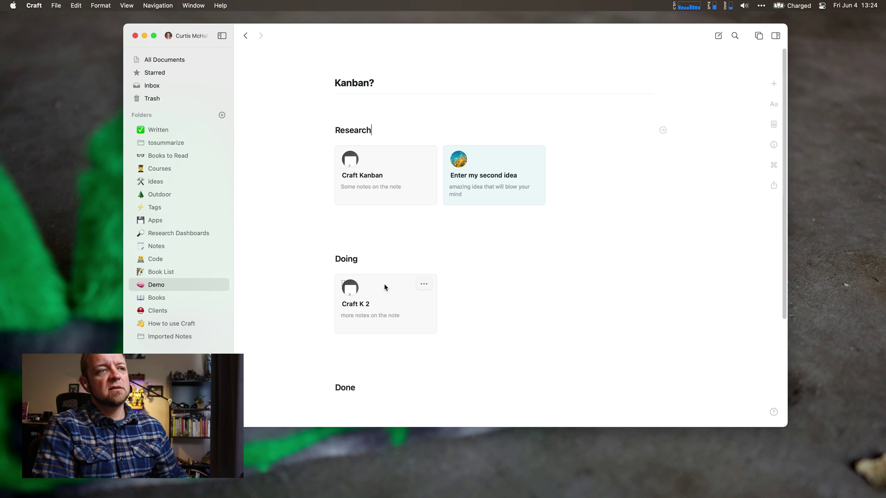
{"action": "left_click_drag", "start_coordinate": [385, 287], "coordinate": [584, 167]}
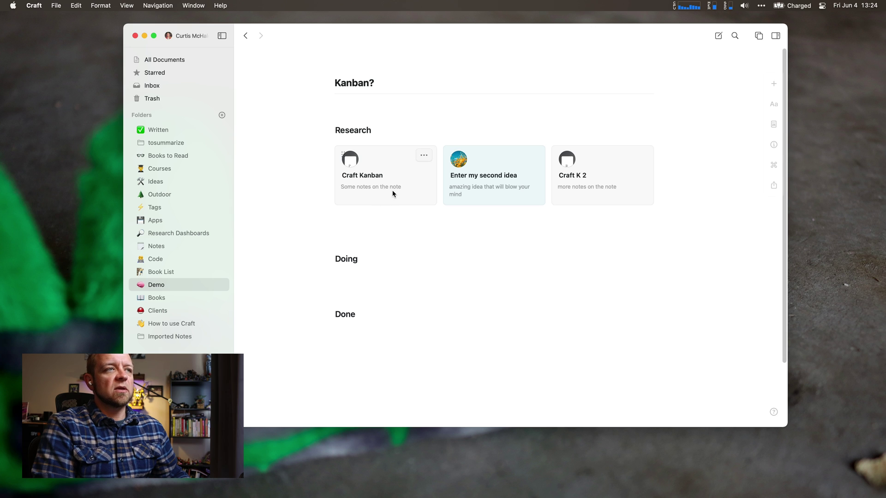
{"action": "double_click", "coordinate": [346, 260]}
{"action": "type", "text": "Write"}
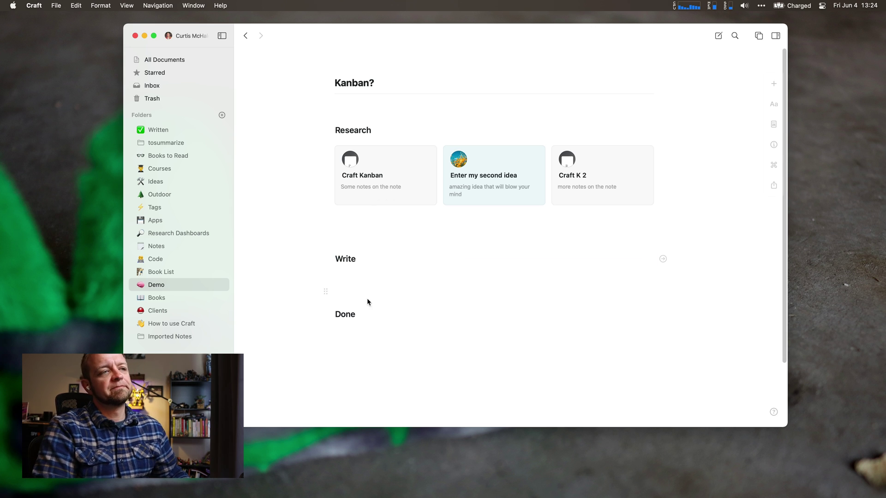
{"action": "double_click", "coordinate": [351, 261]}
{"action": "type", "text": "o"}
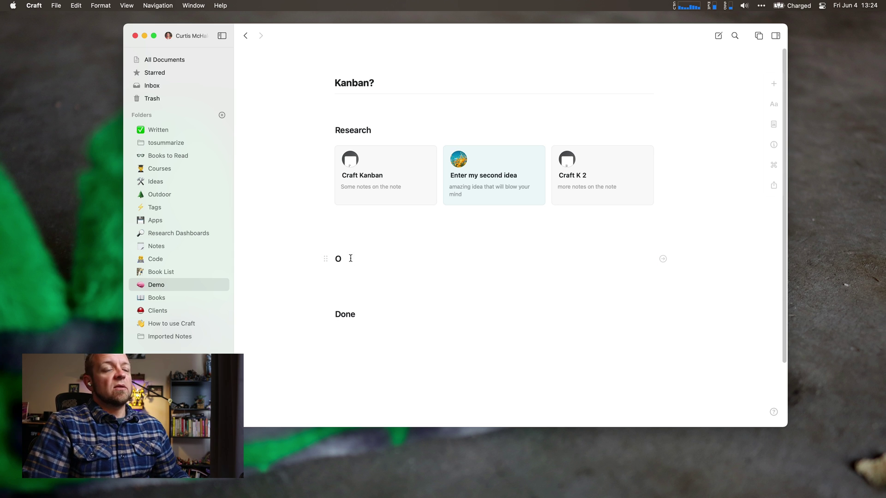
{"action": "type", "text": "utline"}
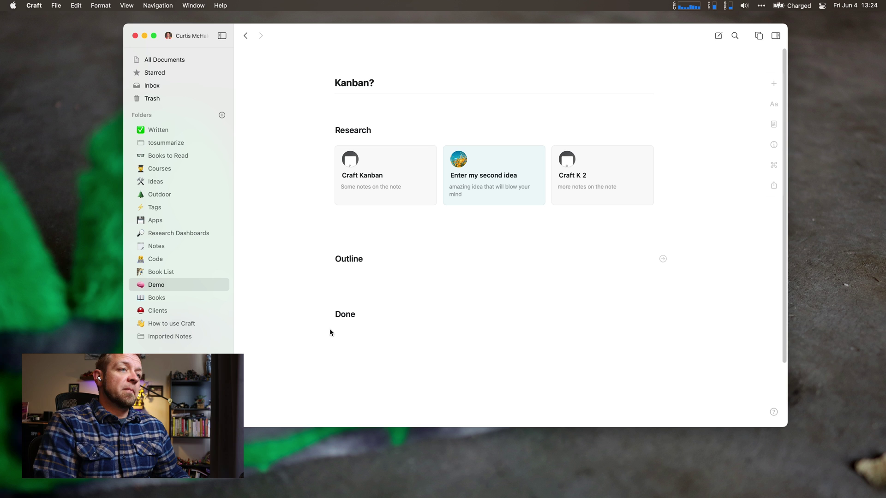
{"action": "double_click", "coordinate": [344, 315]}
{"action": "type", "text": "V"}
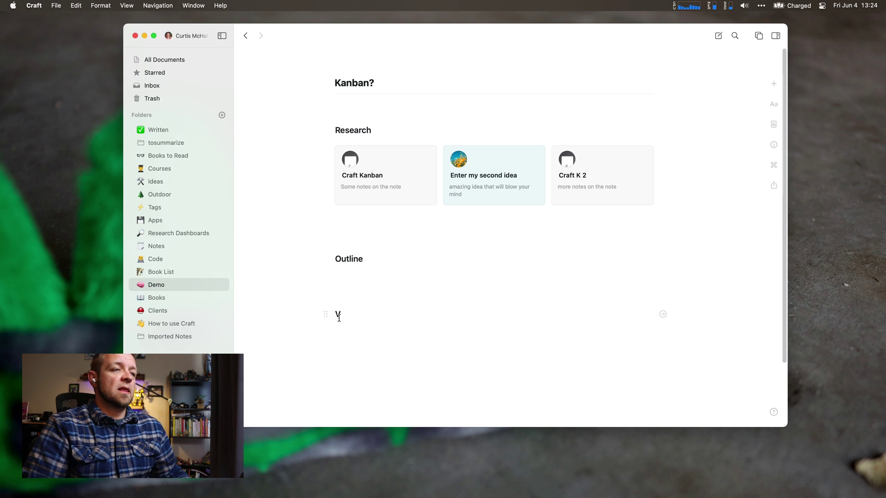
{"action": "key", "text": "BackSpace"}
{"action": "type", "text": "Write"}
Add Record and Edit Video headings below Write via the / menu
{"action": "key", "text": "Return"}
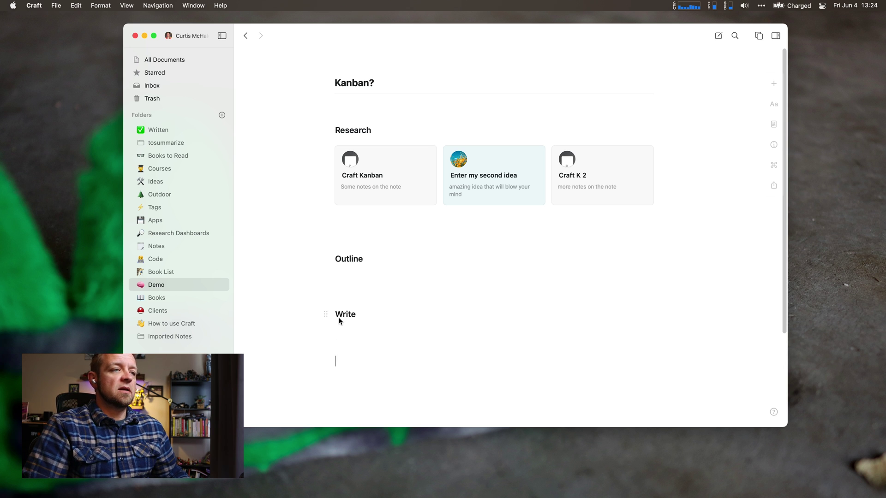
{"action": "type", "text": "/"}
{"action": "key", "text": "Down"}
{"action": "key", "text": "Right"}
{"action": "key", "text": "Return"}
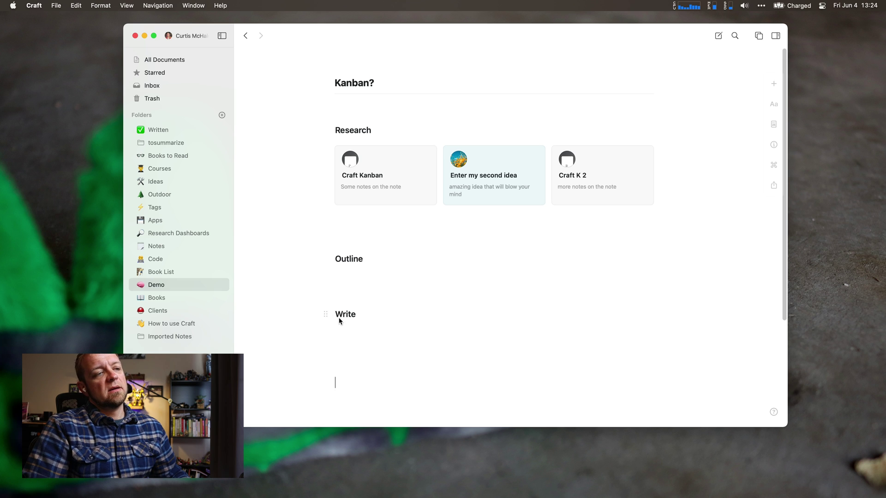
{"action": "type", "text": "red"}
{"action": "type", "text": "Recor"}
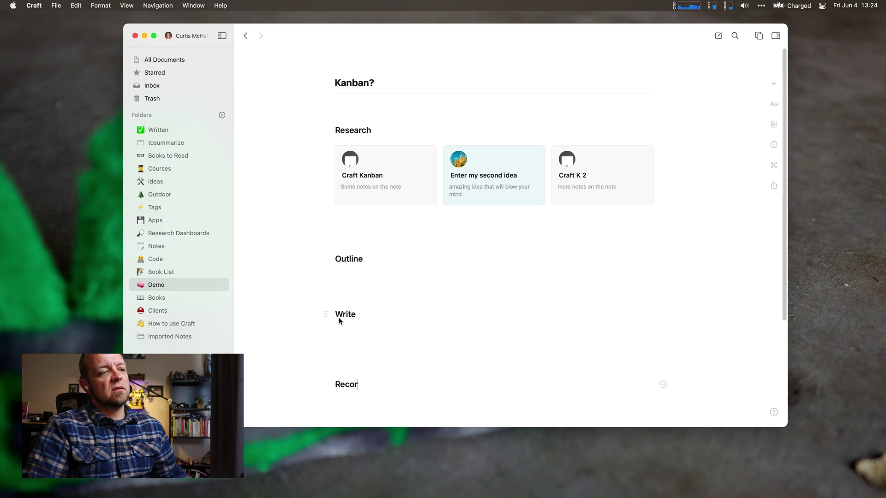
{"action": "type", "text": "d"}
{"action": "key", "text": "Return"}
{"action": "type", "text": "/"}
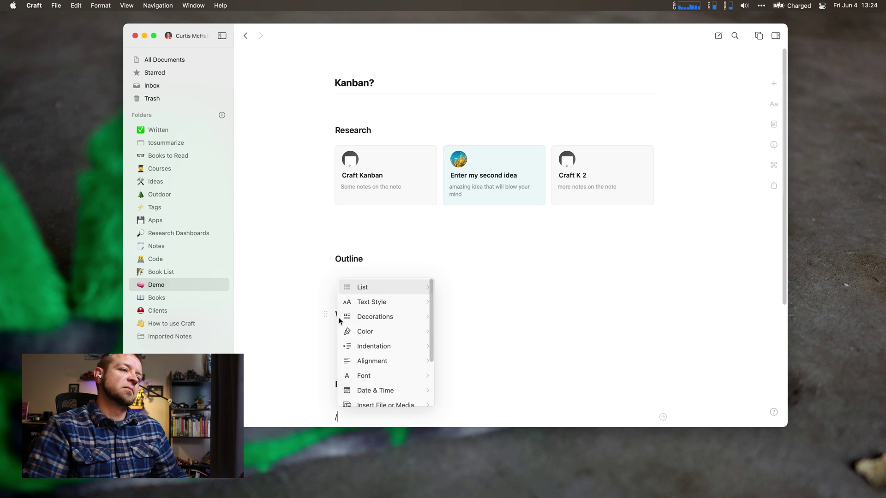
{"action": "type", "text": "h"}
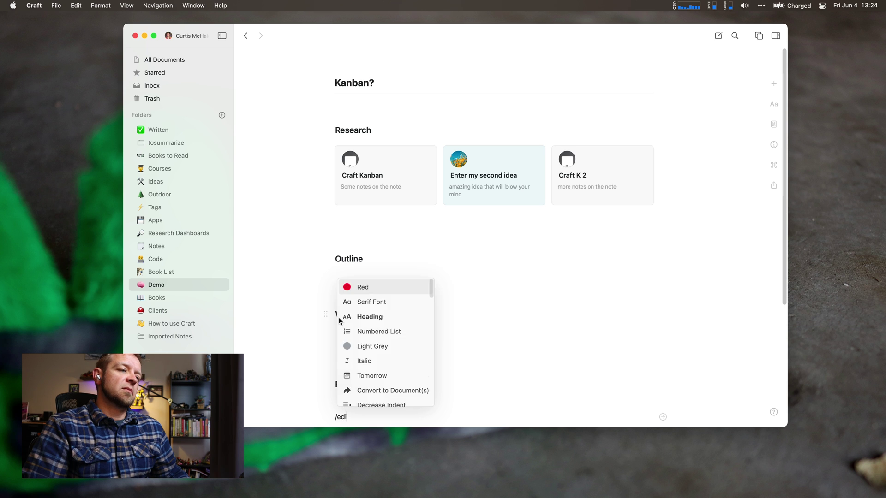
{"action": "type", "text": "e"}
{"action": "key", "text": "Return"}
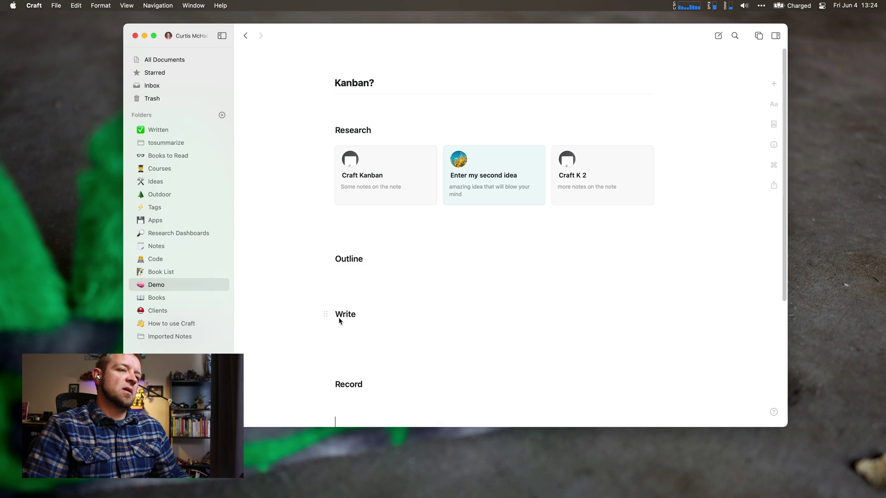
{"action": "type", "text": "Edit Video"}
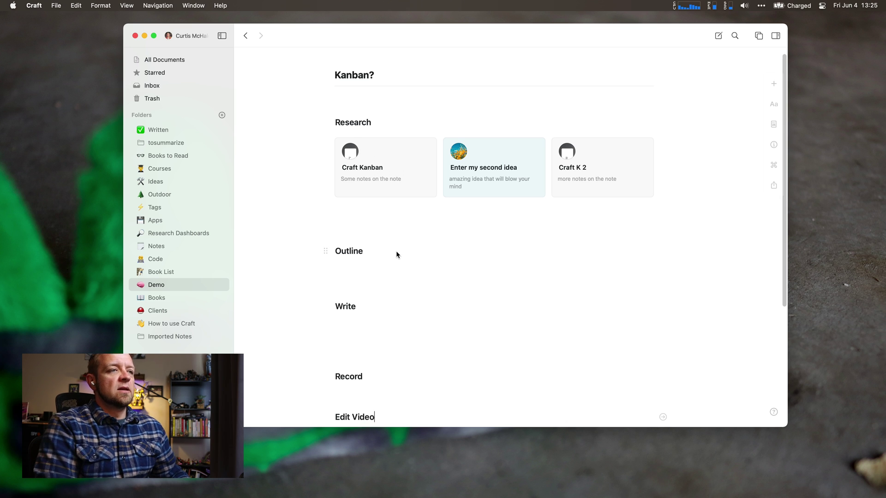
{"action": "scroll", "coordinate": [396, 251], "scroll_direction": "down", "scroll_amount": 3}
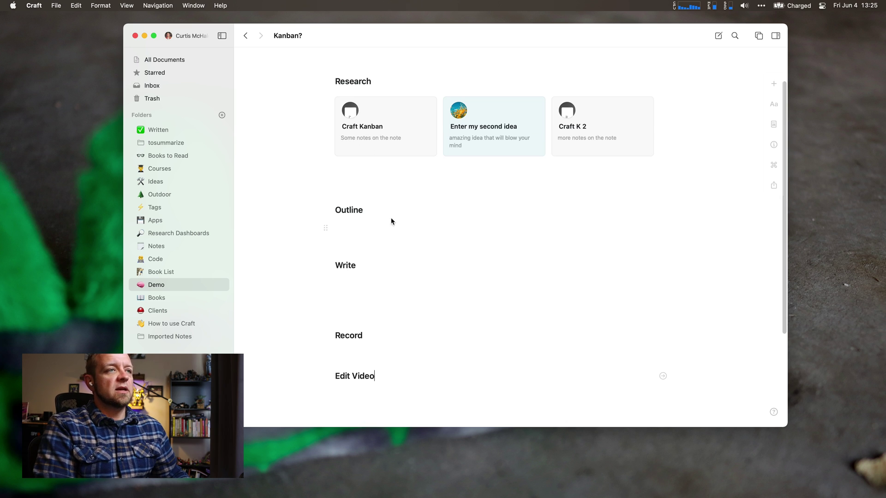
Drag Craft Kanban and Enter my second idea under Outline and Craft K 2 under Write
{"action": "left_click_drag", "start_coordinate": [367, 138], "coordinate": [360, 253]}
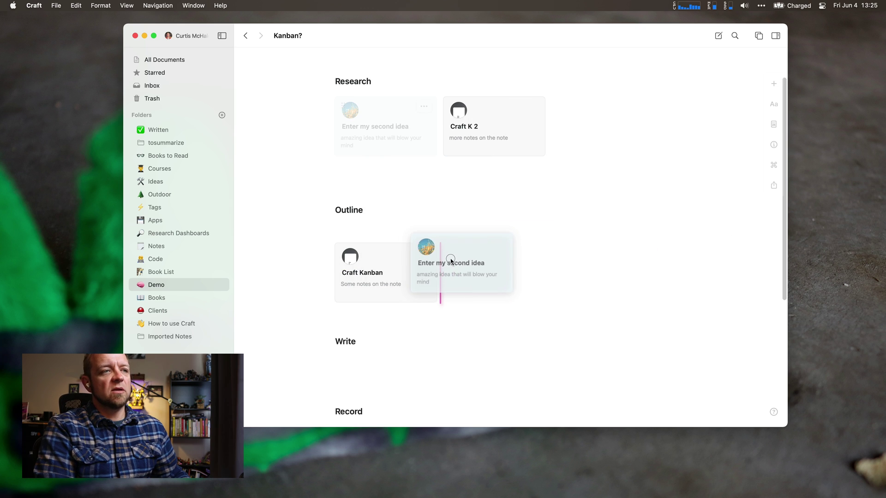
{"action": "left_click_drag", "start_coordinate": [375, 120], "coordinate": [451, 259]}
{"action": "scroll", "coordinate": [387, 176], "scroll_direction": "down", "scroll_amount": 1}
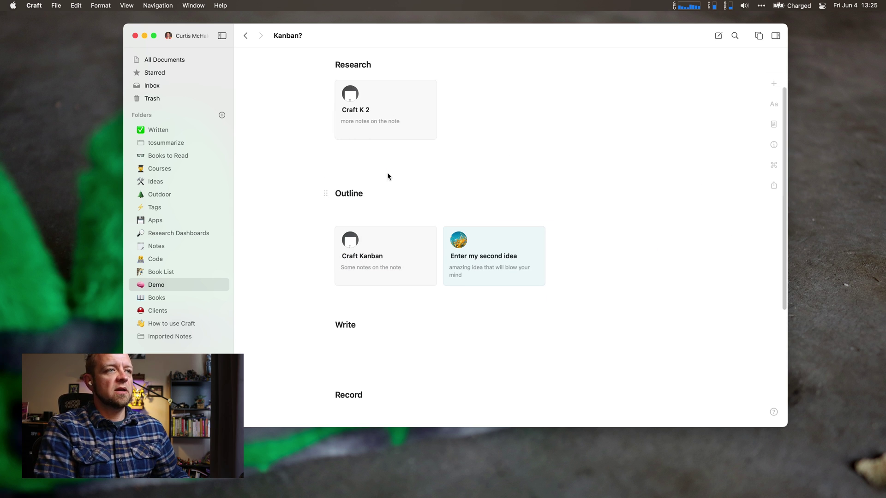
{"action": "left_click_drag", "start_coordinate": [387, 126], "coordinate": [390, 358]}
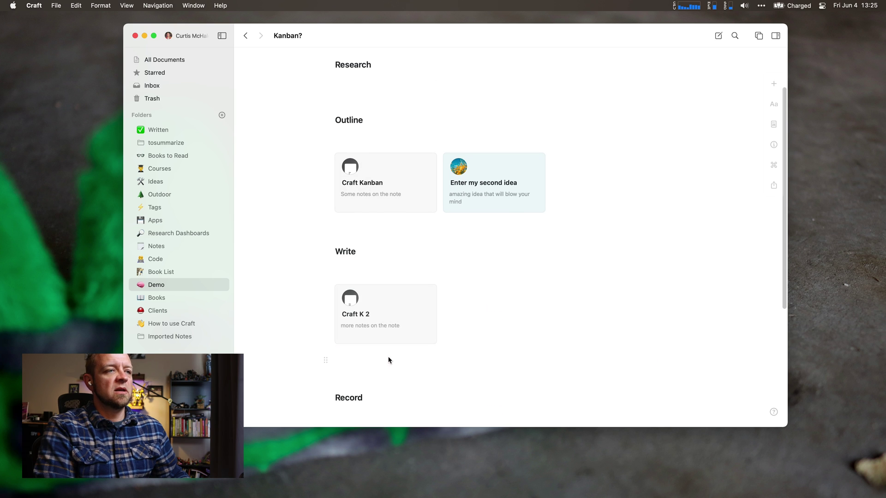